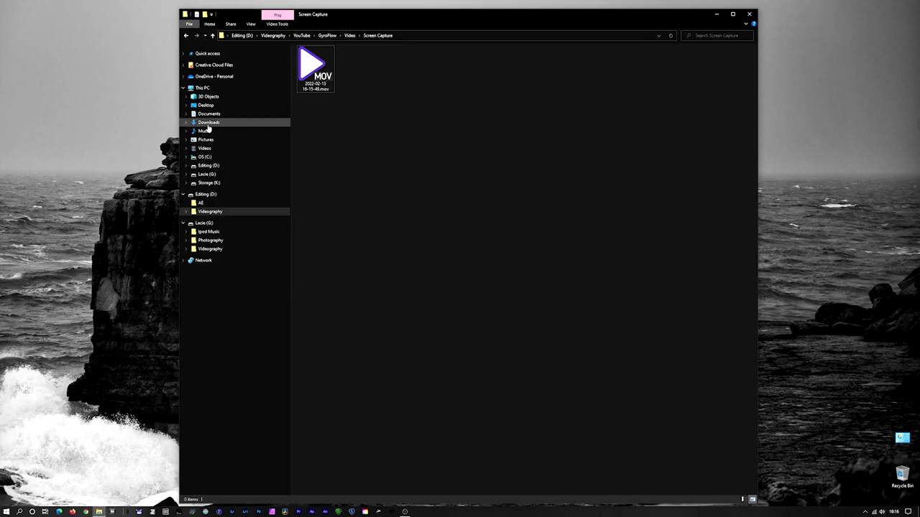
Step: Launch Gyroflow.exe from the Gyroflow-windows64 folder under Downloads > Video and close the file window
click(207, 124)
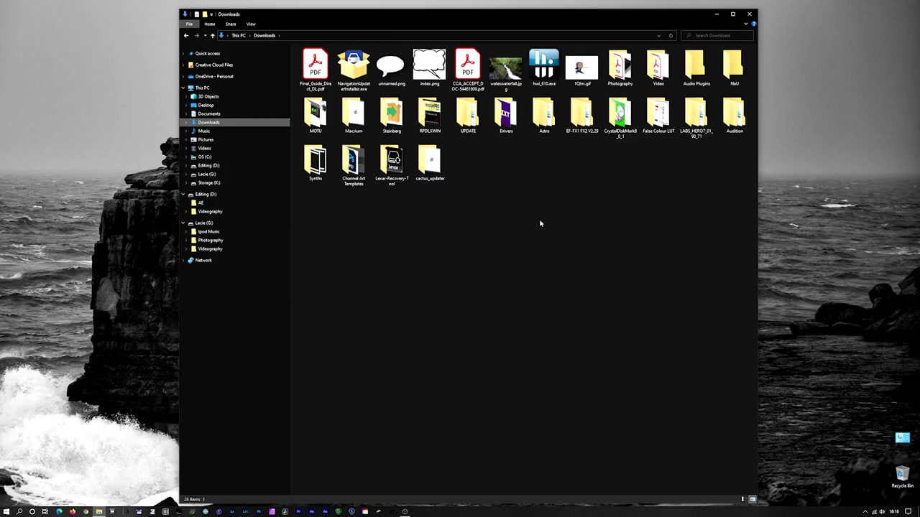
double_click(579, 69)
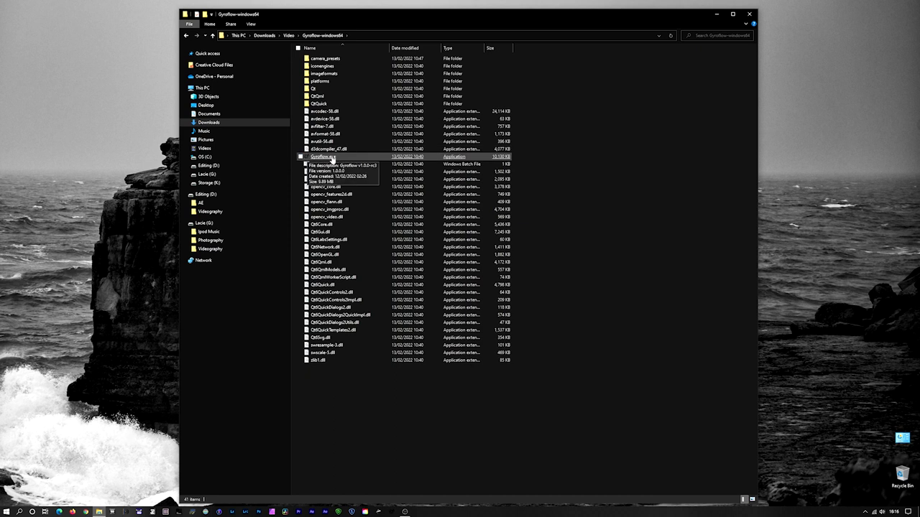
click(749, 15)
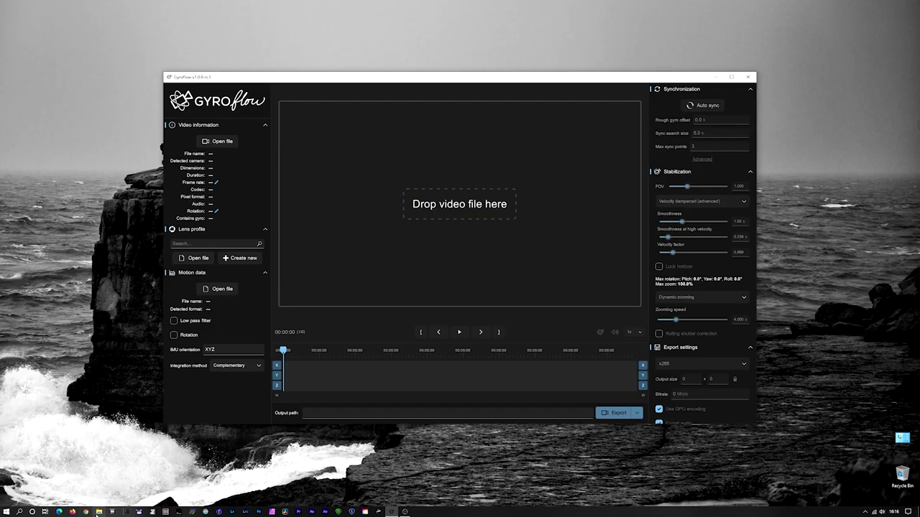
Step: Load Original.MOV from the Videography > YouTube > GyroFlow > Video folder on Editing (D:) into Gyroflow as the clip to stabilize
click(99, 511)
drag(403, 16, 404, 408)
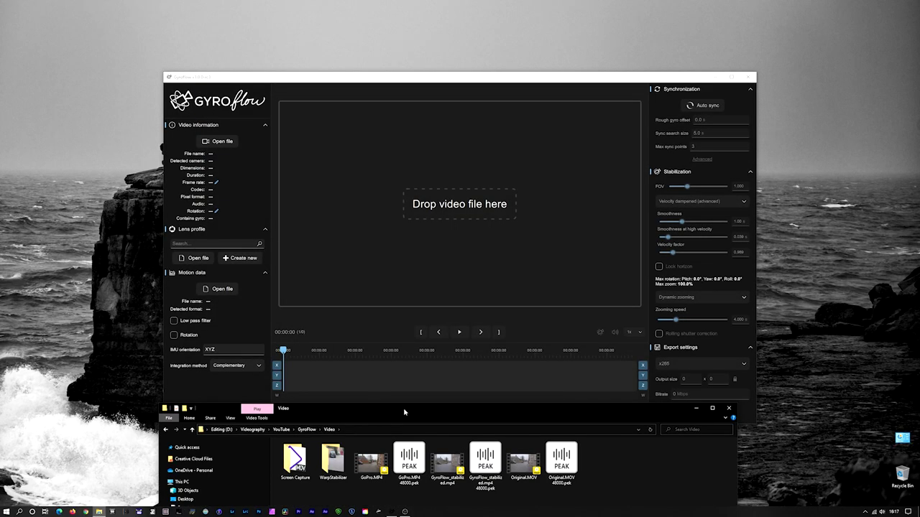
drag(523, 470, 483, 231)
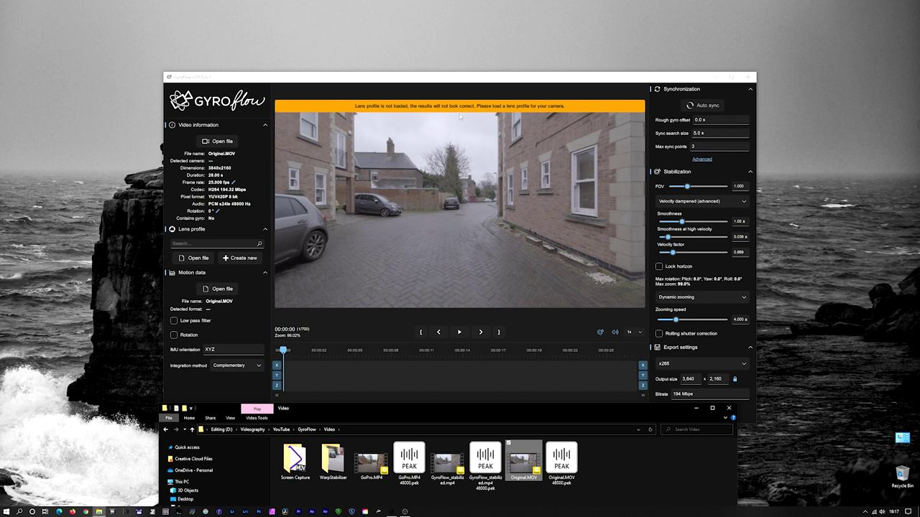
drag(687, 403, 687, 15)
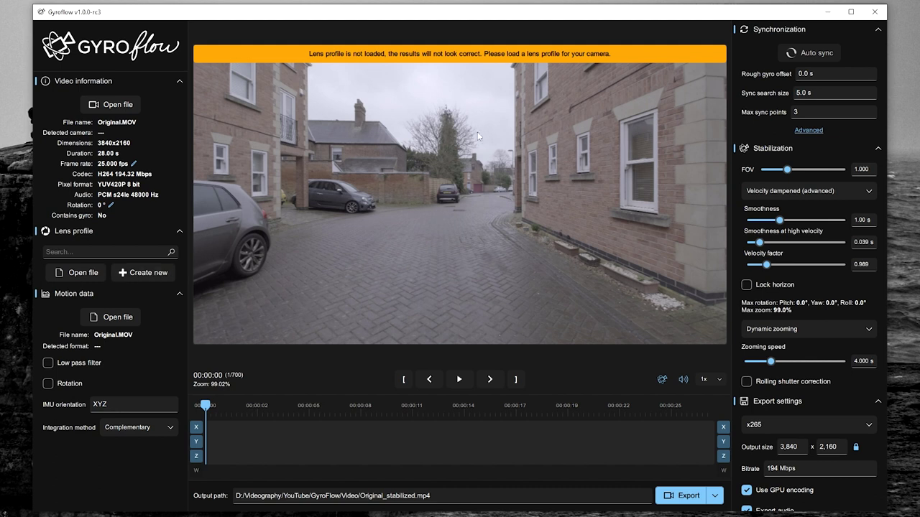
Step: Examine the full names of the Canon lens profiles in Gyroflow's camera_presets folder without loading one
click(80, 275)
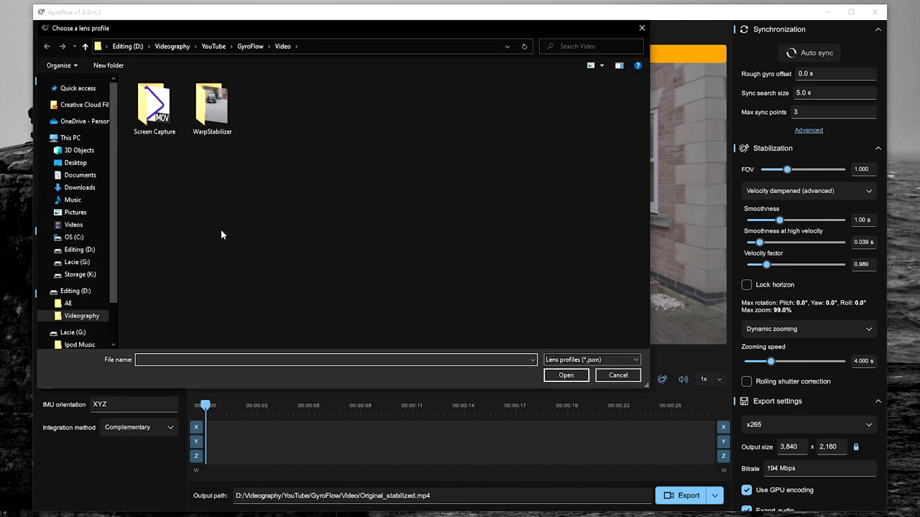
click(79, 187)
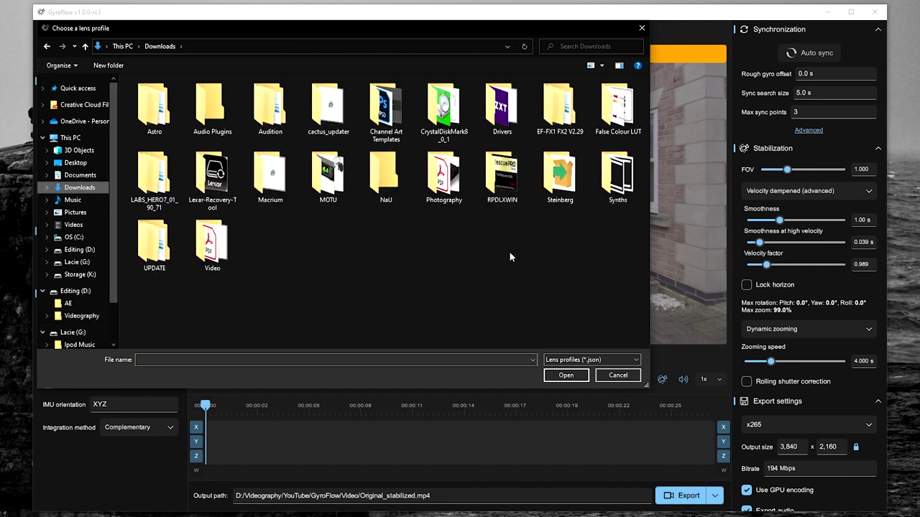
double_click(212, 245)
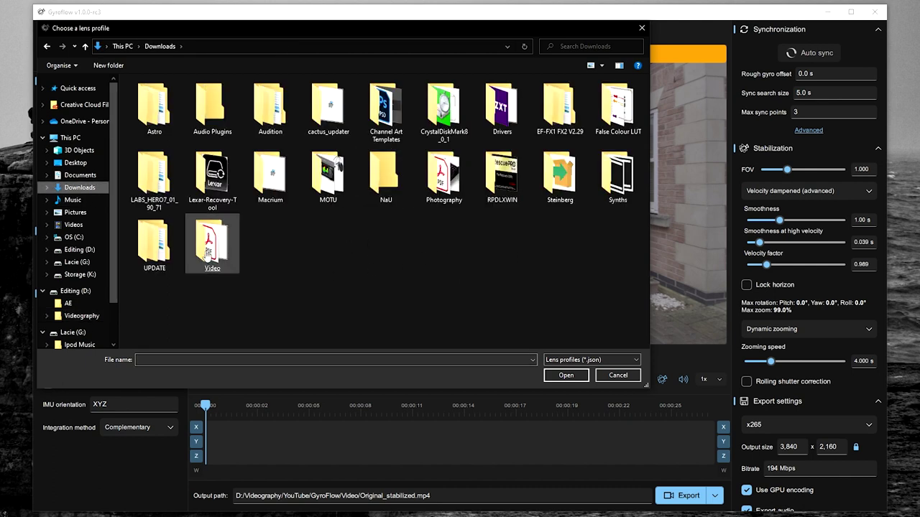
double_click(182, 173)
double_click(173, 97)
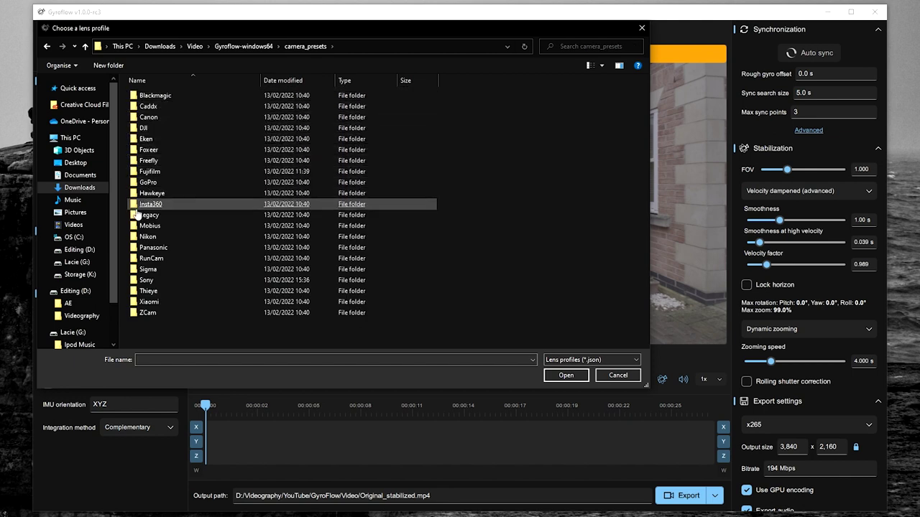
double_click(144, 117)
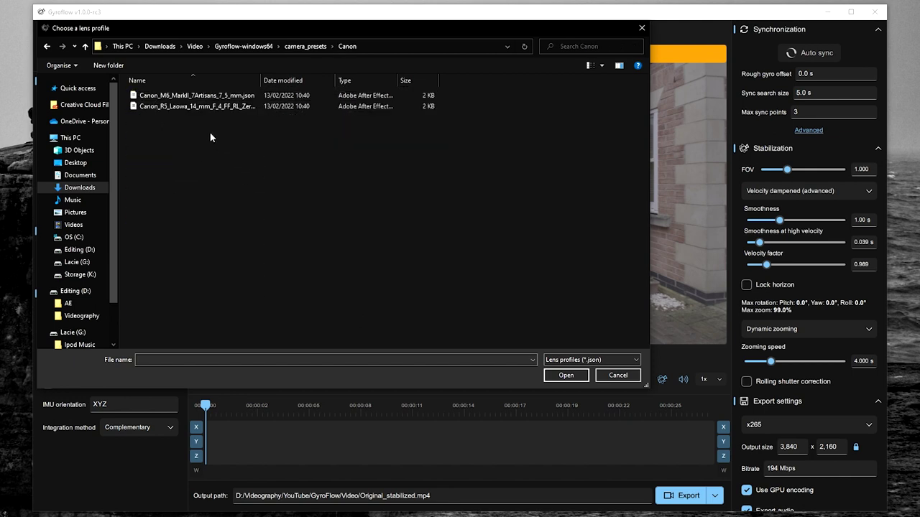
drag(261, 80, 355, 82)
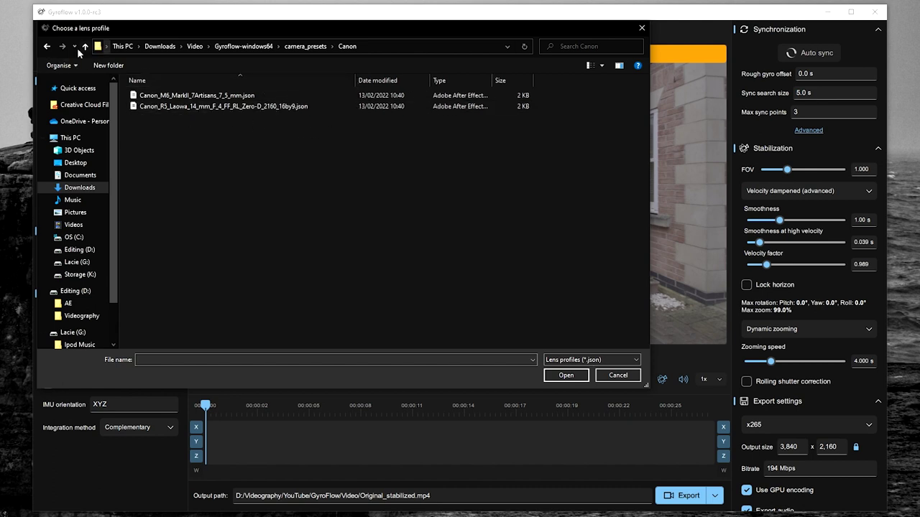
click(616, 375)
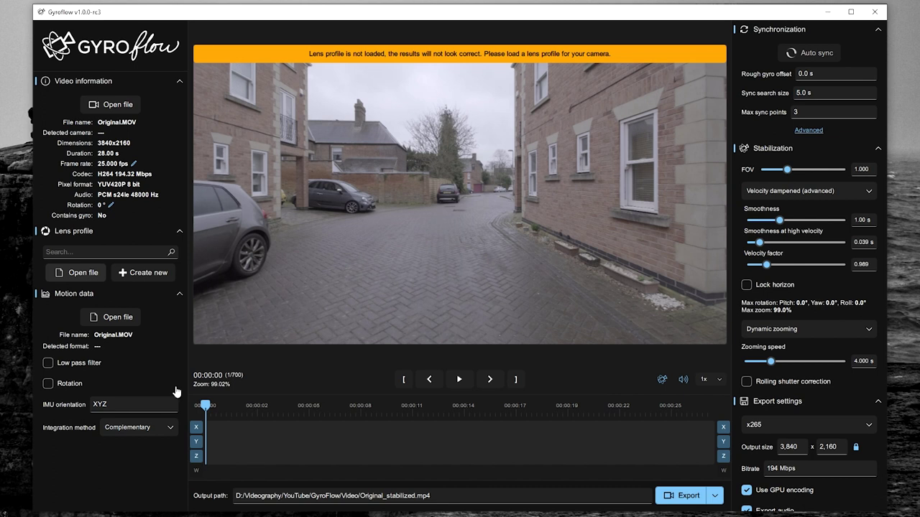
Step: View the lens calibrator and its checkerboard calibration target, then close both without creating a profile
click(141, 274)
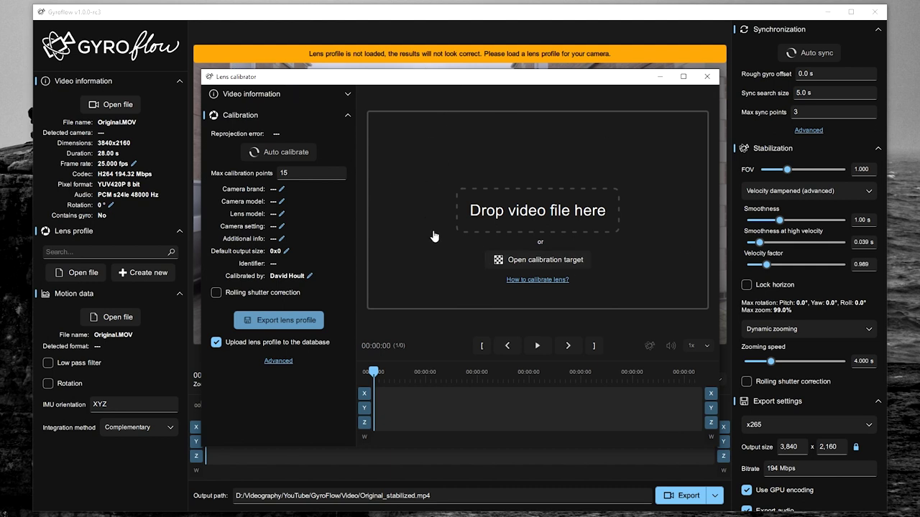
click(505, 260)
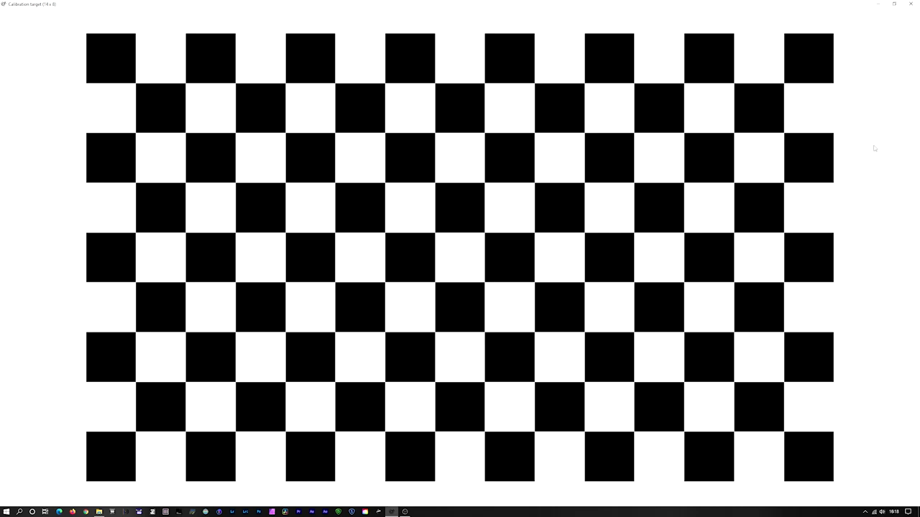
click(911, 4)
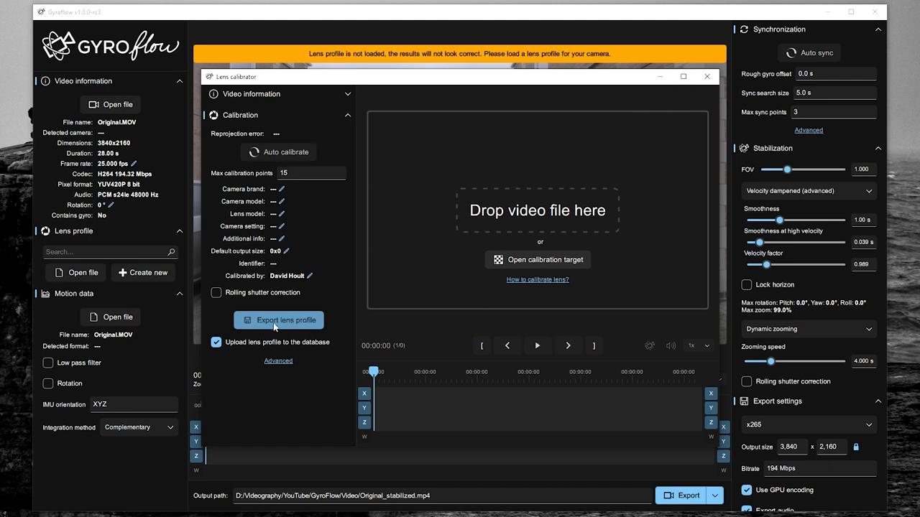
click(707, 76)
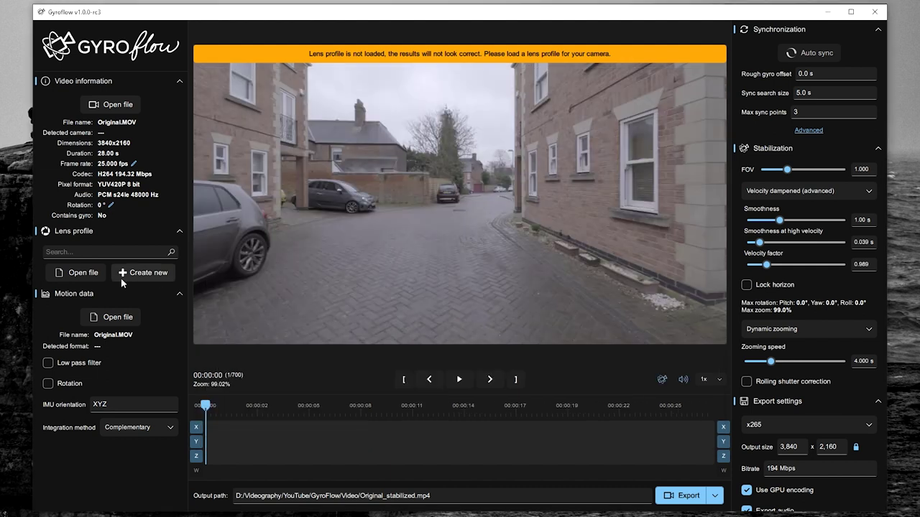
Step: Load the Fujifilm X-S10 Canon 10-18mm 4K 25P lens profile from the Fujifilm folder in camera_presets
click(85, 272)
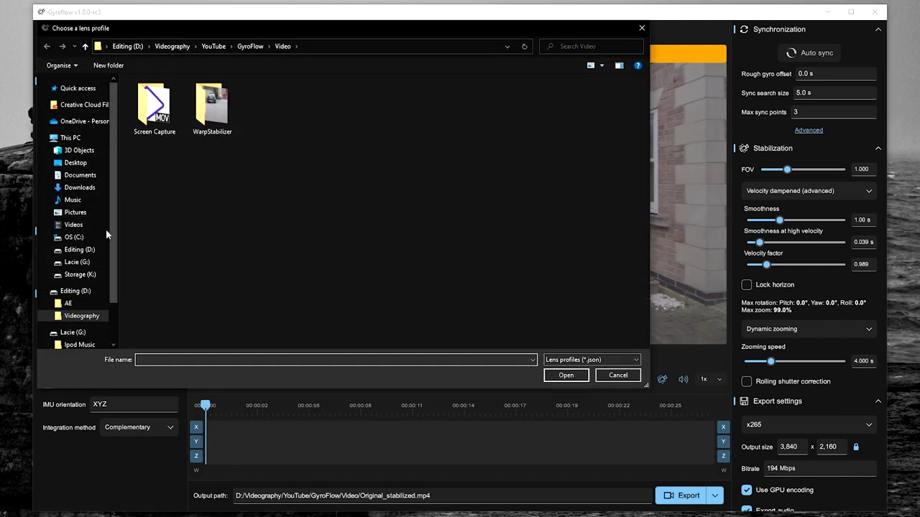
click(76, 188)
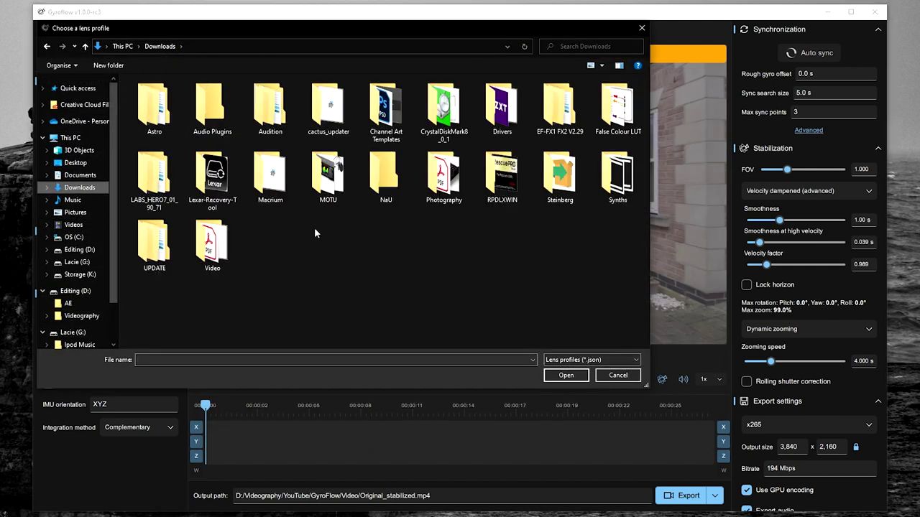
double_click(212, 244)
double_click(159, 175)
double_click(155, 101)
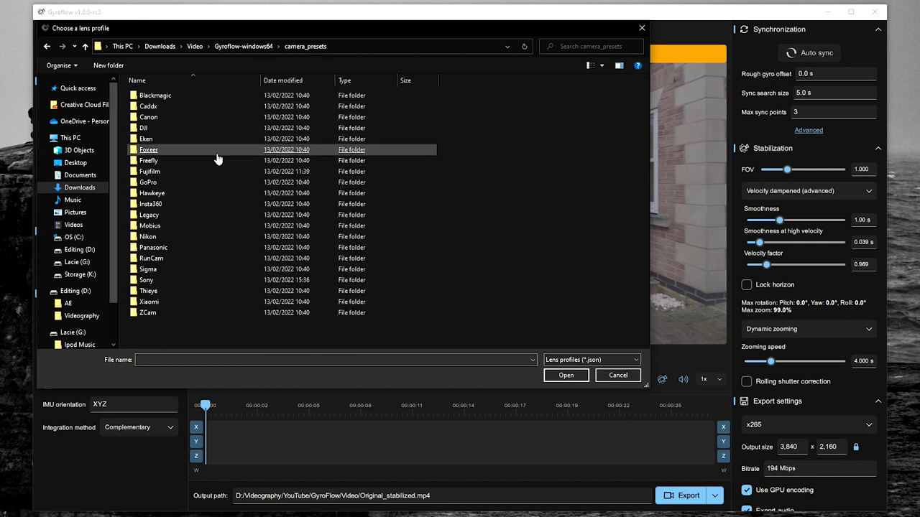
double_click(165, 173)
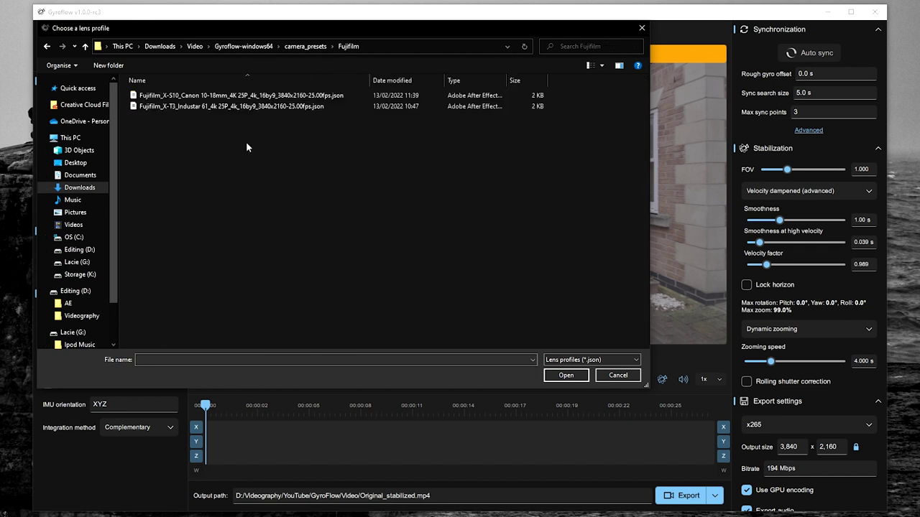
double_click(226, 96)
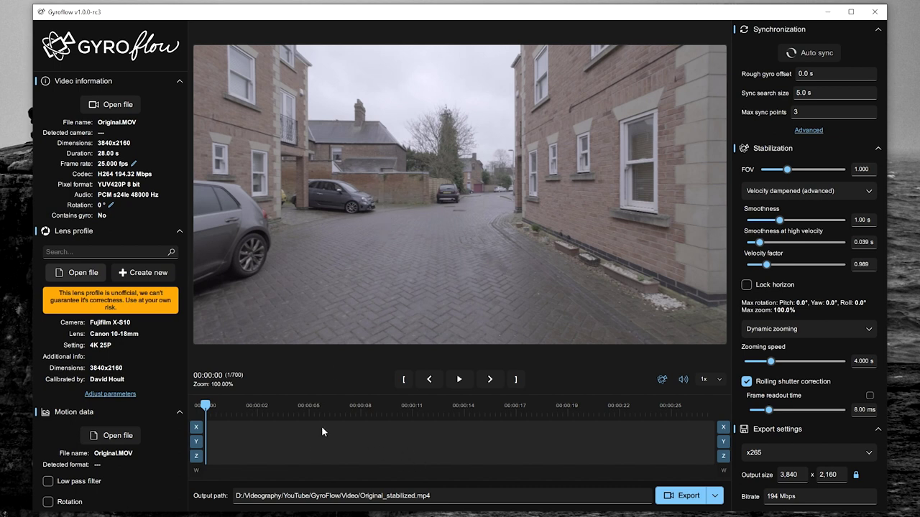
Step: Preview the unstabilized clip briefly and return the playhead to the start
click(463, 380)
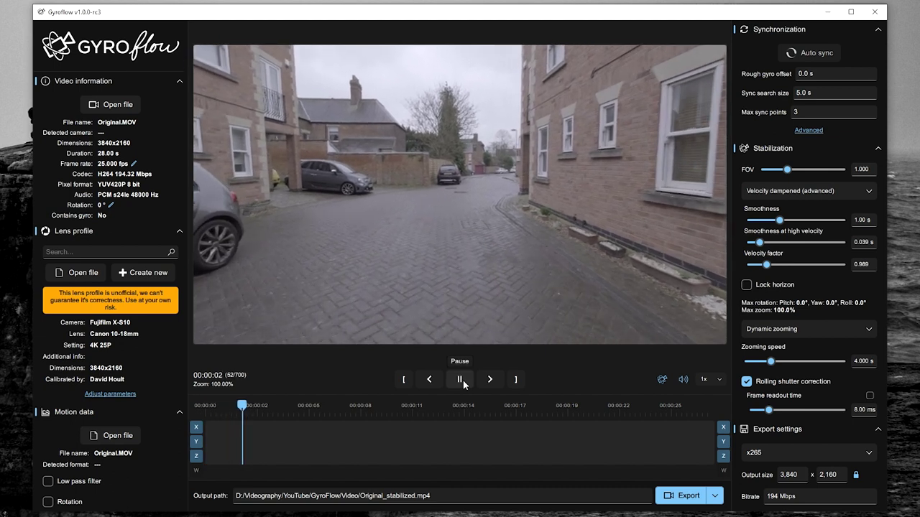
click(463, 380)
drag(254, 402, 205, 407)
Step: Load GoPro.MP4 from the GyroFlow Video folder as the motion data and auto-sync it with the footage
click(126, 440)
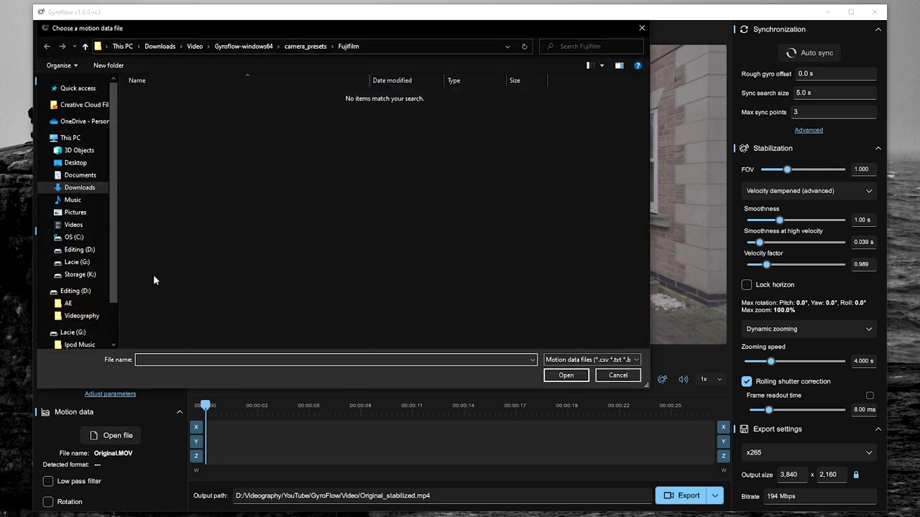
click(80, 316)
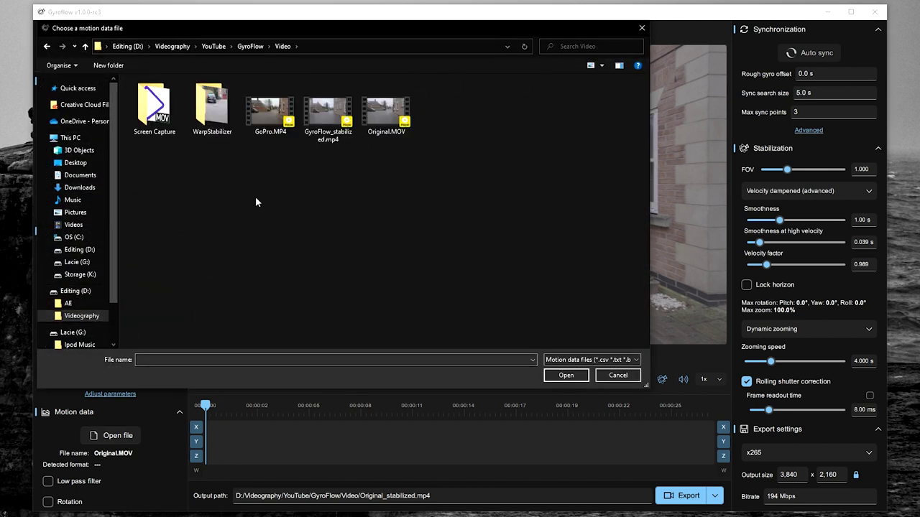
double_click(266, 115)
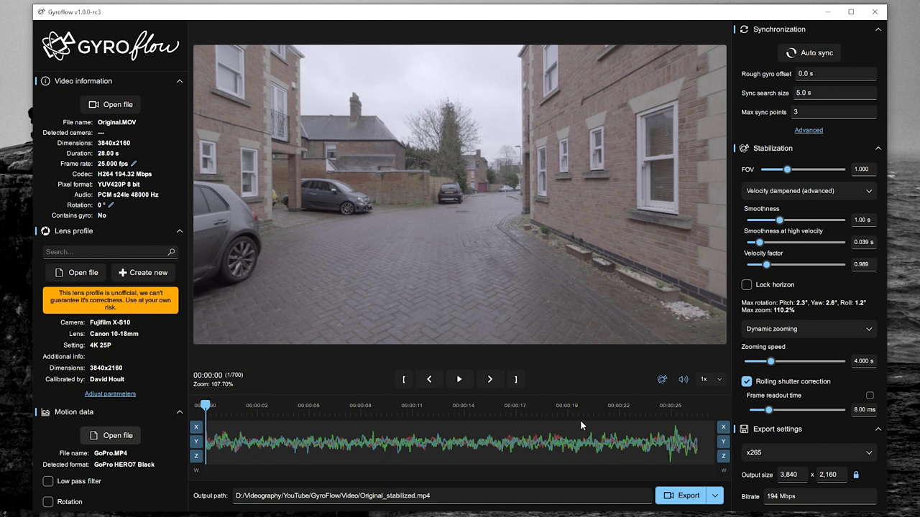
click(799, 52)
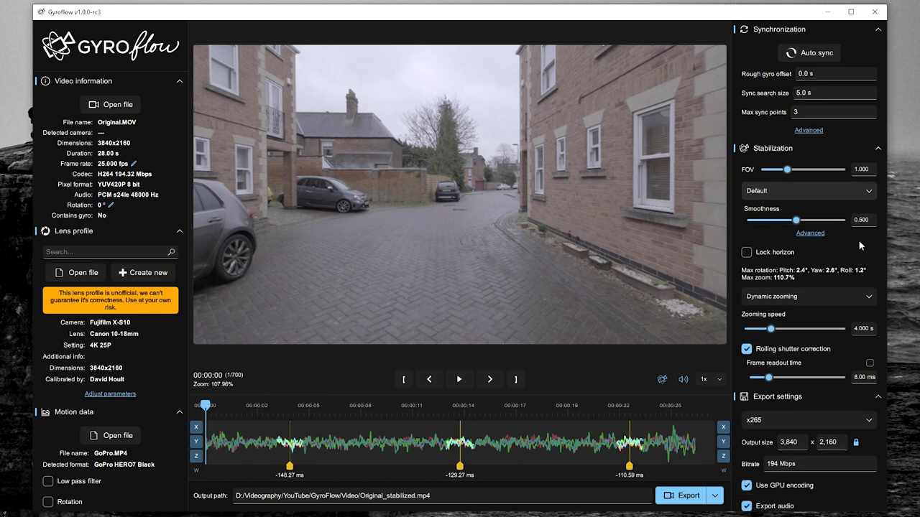
Step: Set the zoom mode to No zooming, preview the stabilized footage, and return the playhead to the start
click(825, 297)
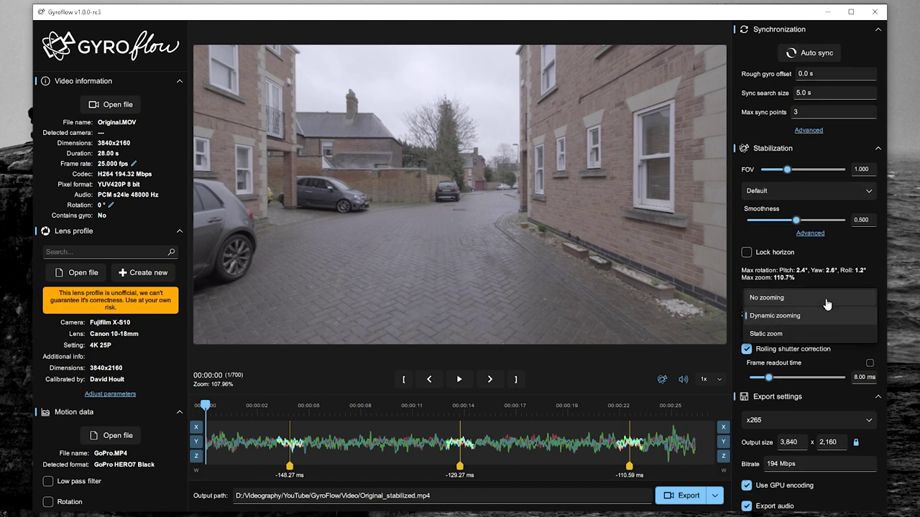
click(775, 304)
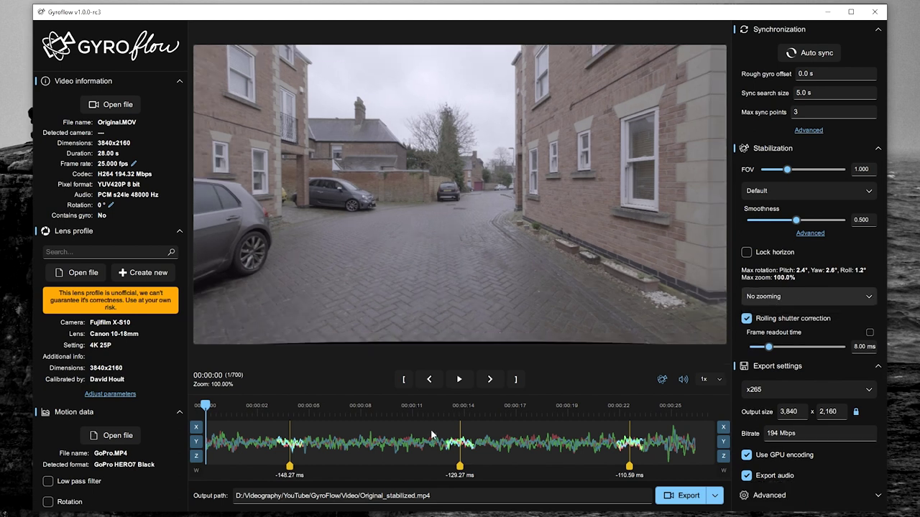
click(459, 379)
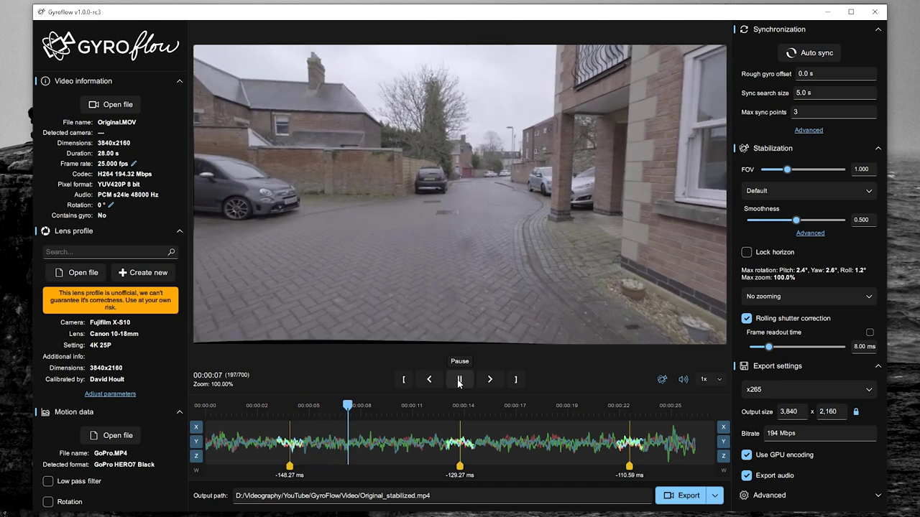
click(459, 379)
click(203, 439)
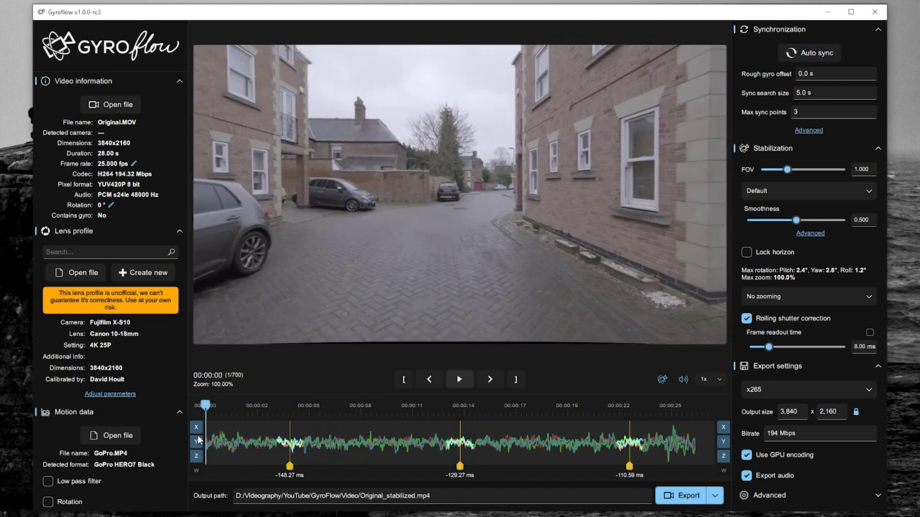
Step: Switch the zoom mode to Static zoom and preview the stabilized footage from the start
click(797, 296)
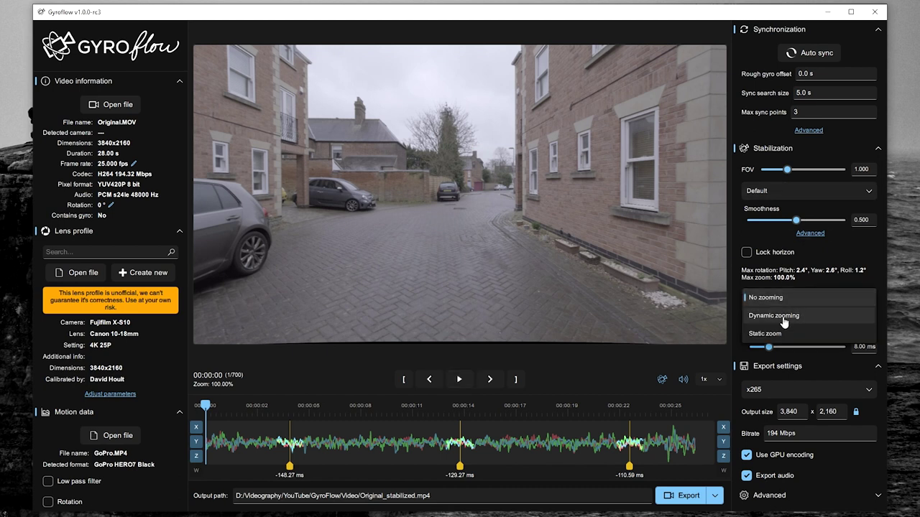
click(770, 334)
click(459, 380)
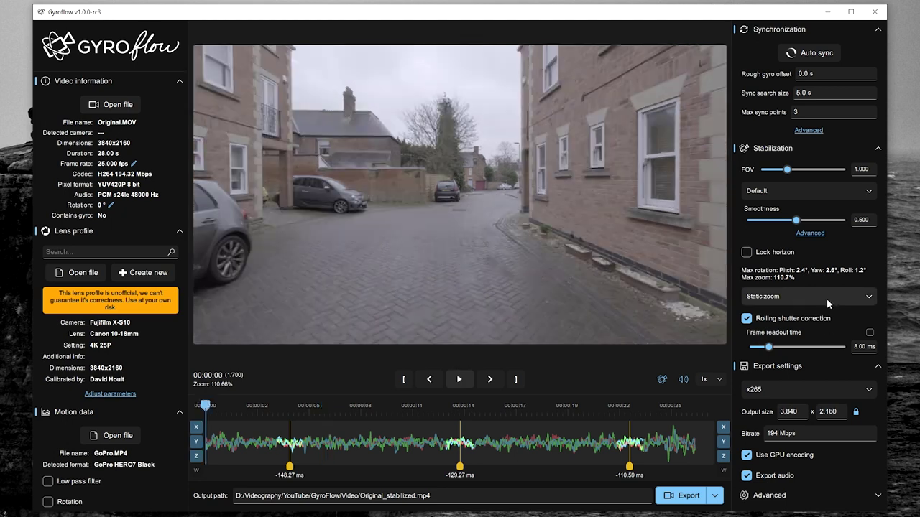
Step: Set the zoom mode to Dynamic zooming and preview the stabilized footage from the start
click(827, 299)
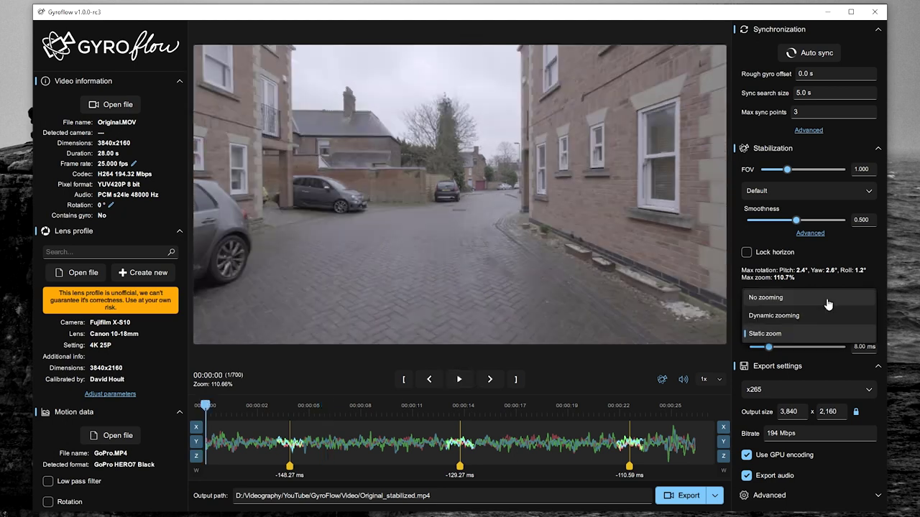
click(747, 317)
click(454, 381)
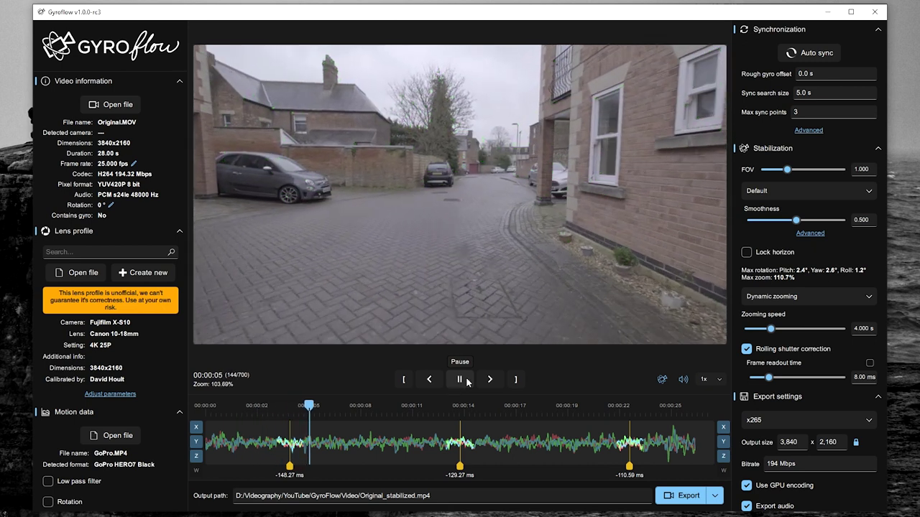
Step: Return the playhead to the start, set the smoothing method to Plain 3D, and preview the stabilized footage
click(467, 381)
click(193, 409)
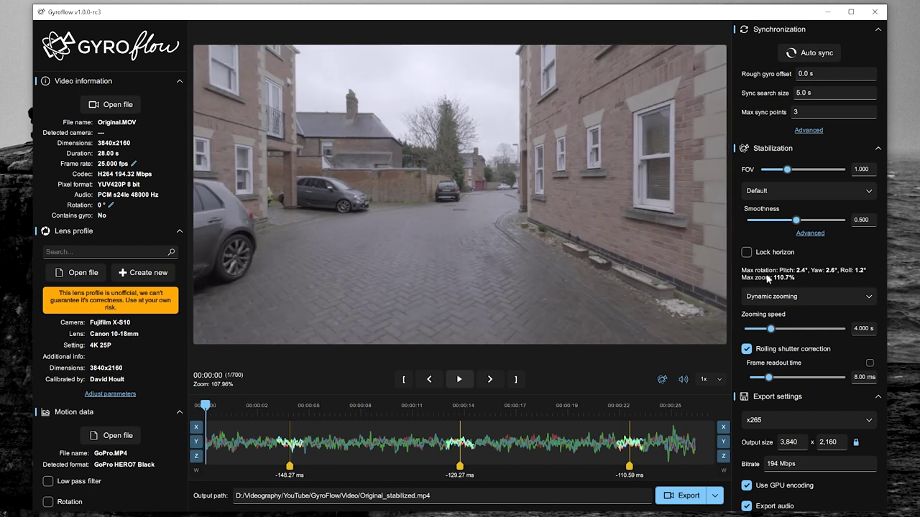
click(809, 189)
click(771, 227)
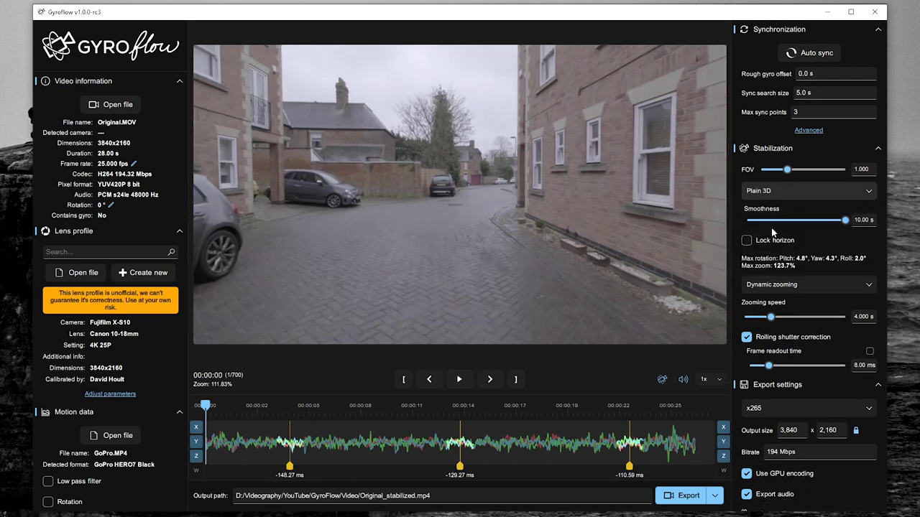
click(461, 379)
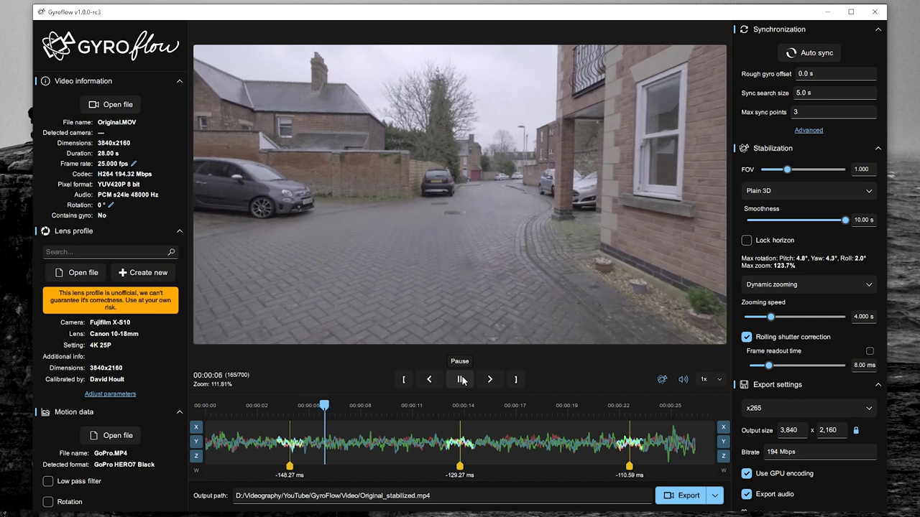
click(461, 379)
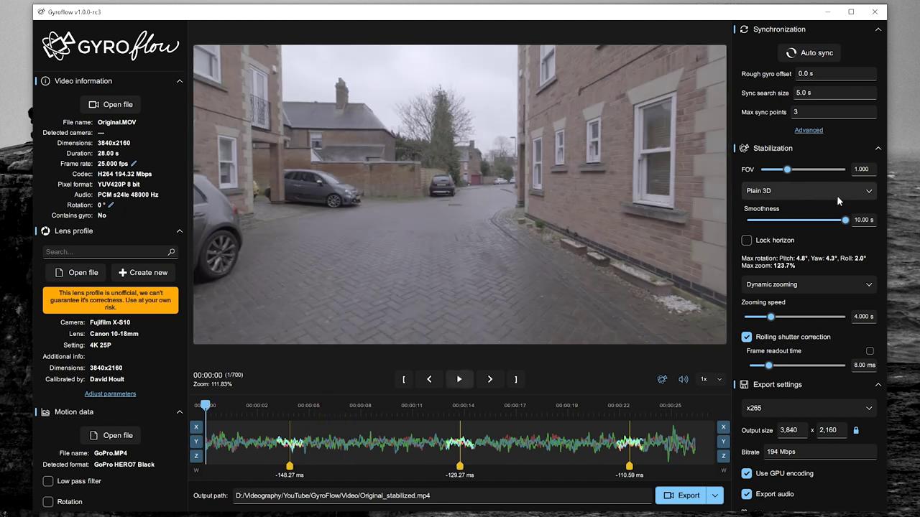
Step: Set the smoothing method to Velocity dampened (advanced), preview the footage, and return the playhead to the start
click(837, 191)
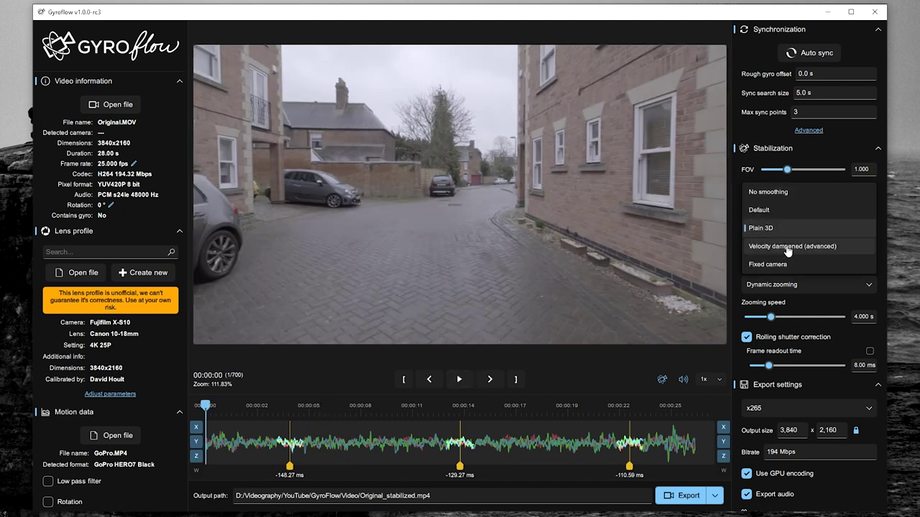
click(777, 246)
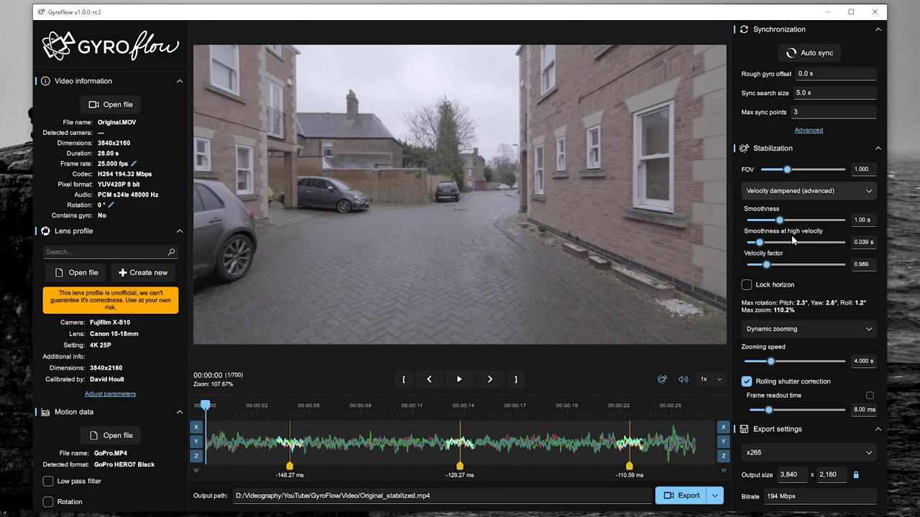
click(458, 381)
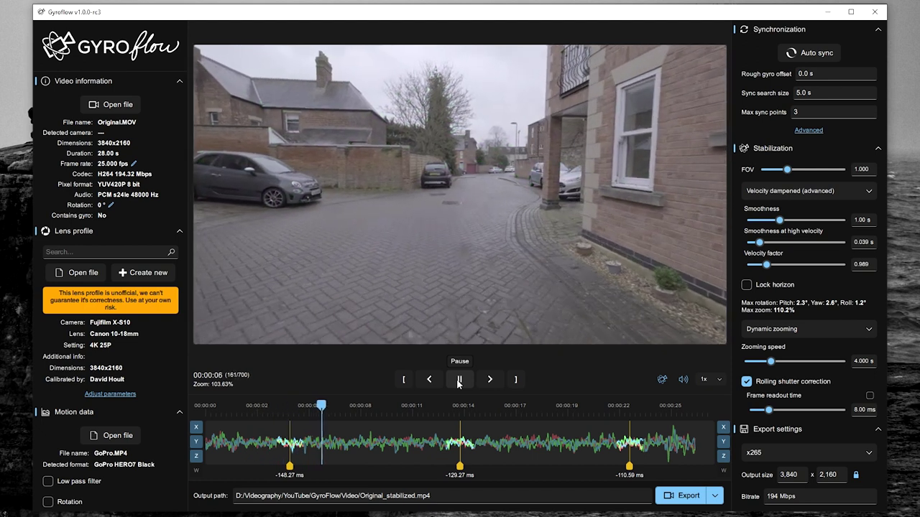
click(459, 381)
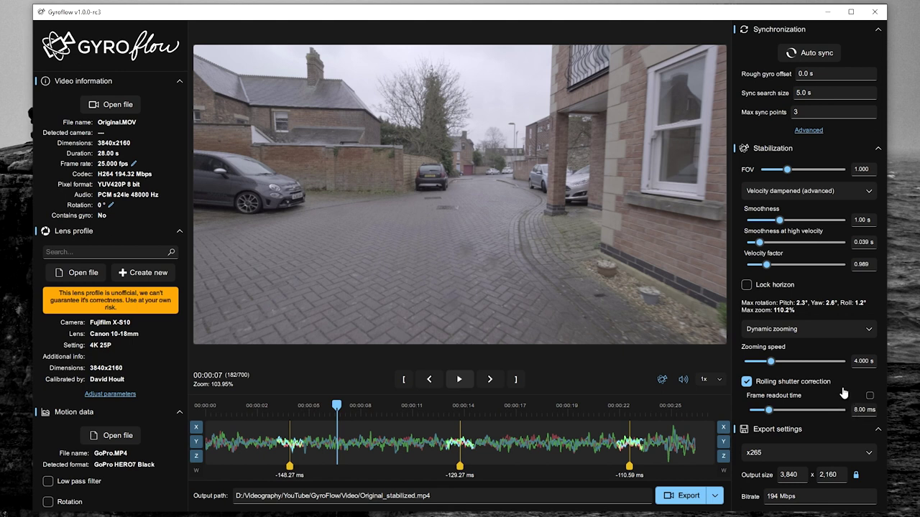
scroll(845, 352, down, 2)
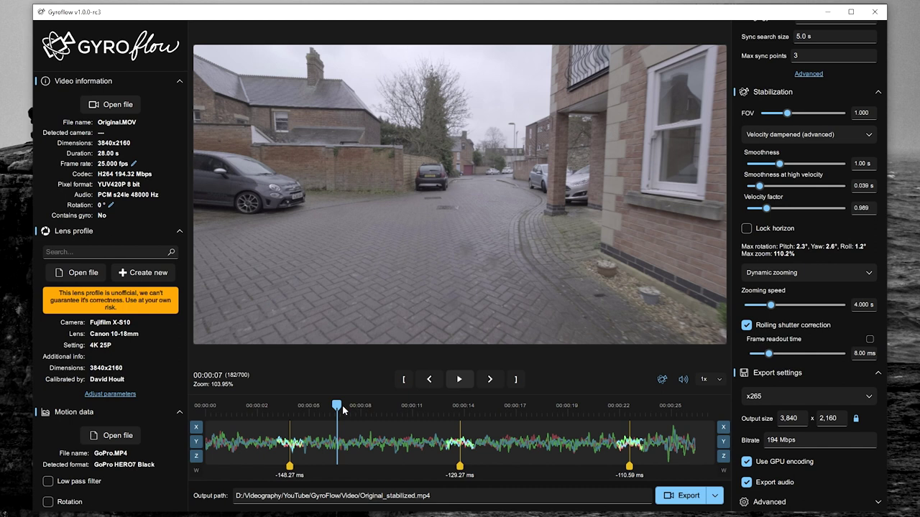
drag(340, 409, 190, 406)
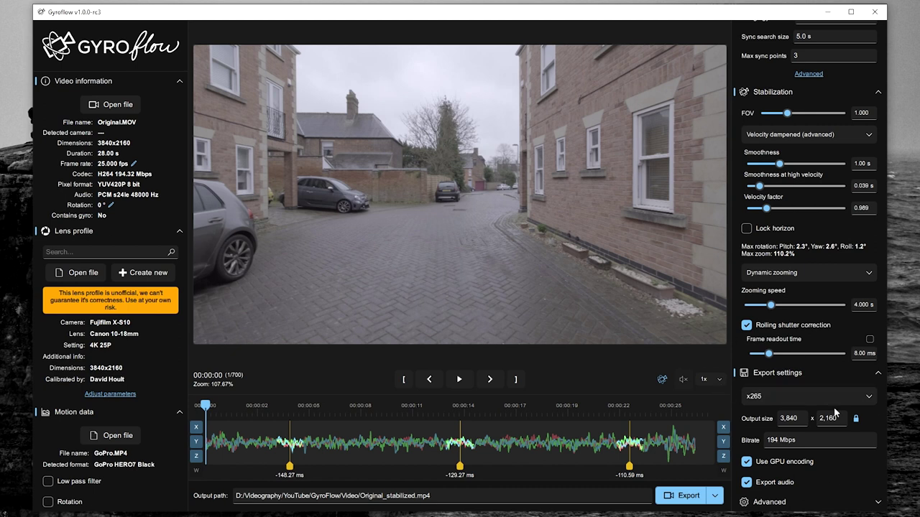
Step: Set the export codec to ProRes with the LT profile
click(865, 403)
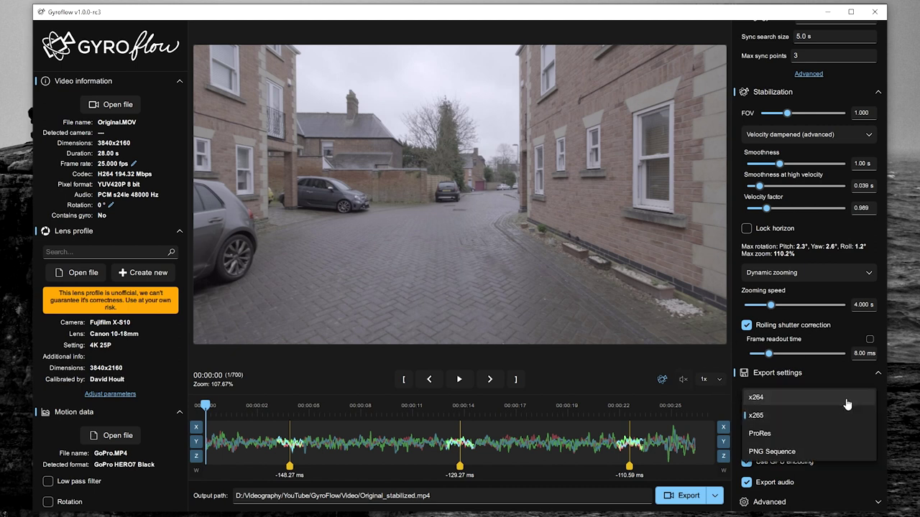
click(760, 433)
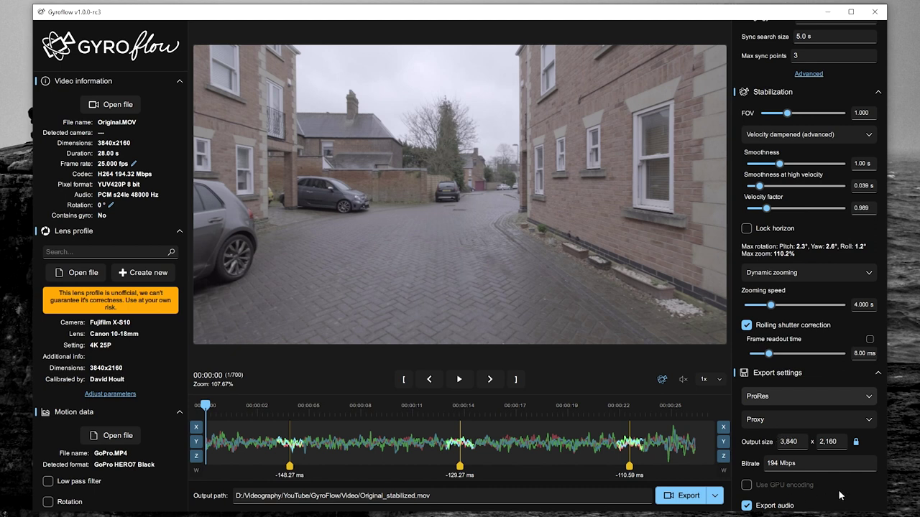
mouse_move(773, 486)
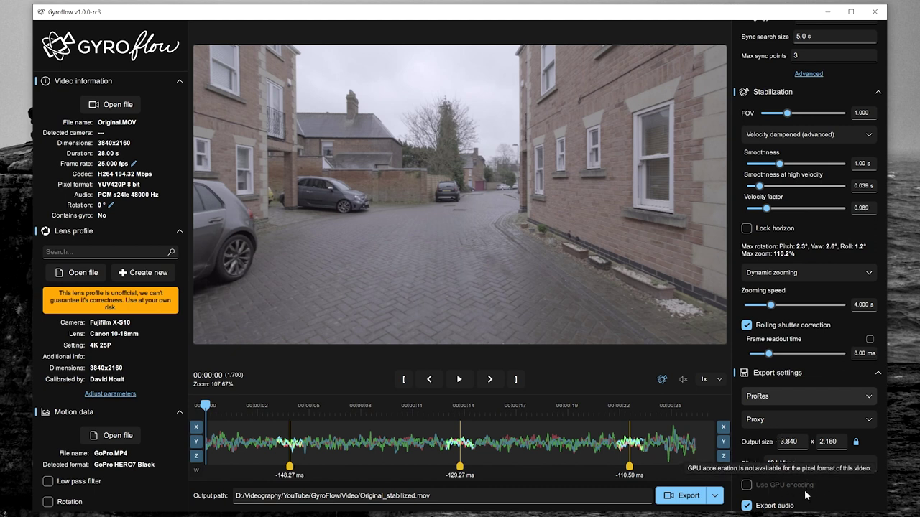
click(784, 420)
click(758, 347)
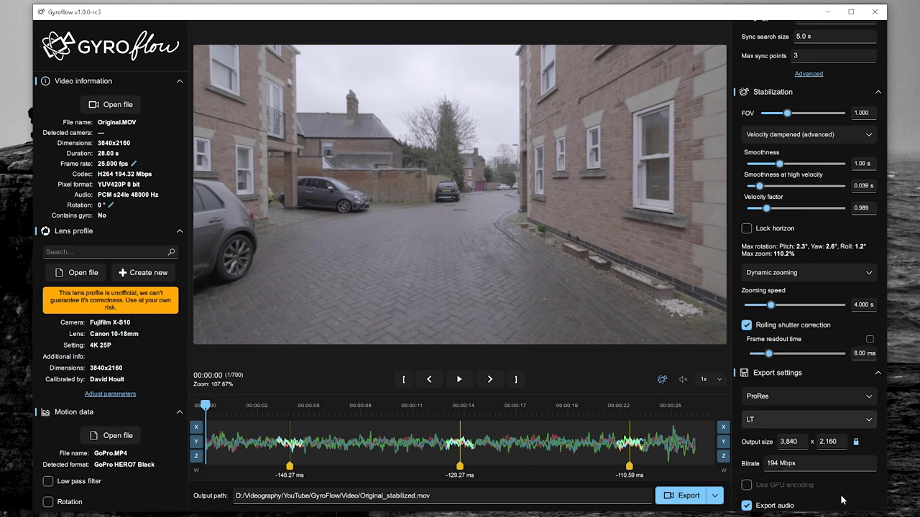
Step: Export the stabilized video as Original_stabilized.mov and dismiss the completion message
scroll(843, 500, up, 1)
click(684, 496)
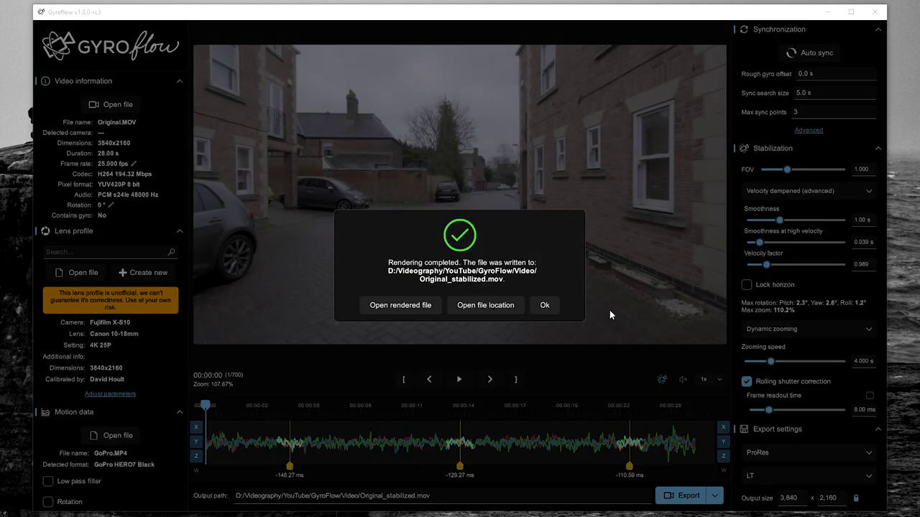
click(544, 305)
Step: Set the export codec to x265 and export the stabilized video as Original_stabilized2.mp4 in the same folder
click(867, 455)
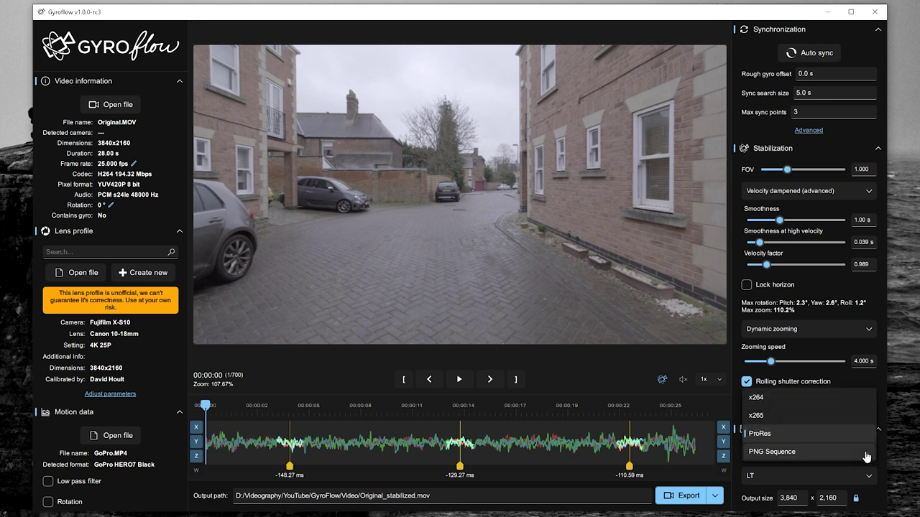
click(778, 412)
scroll(777, 412, down, 3)
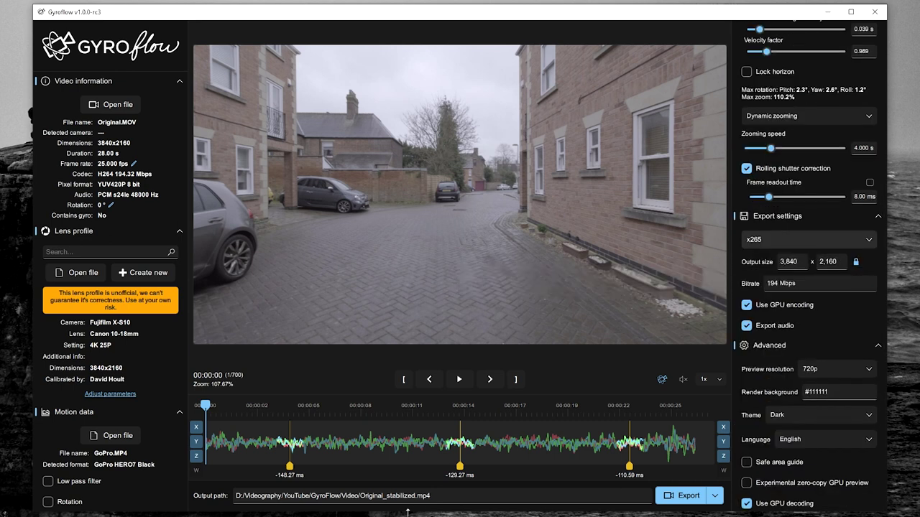
click(417, 496)
text(2)
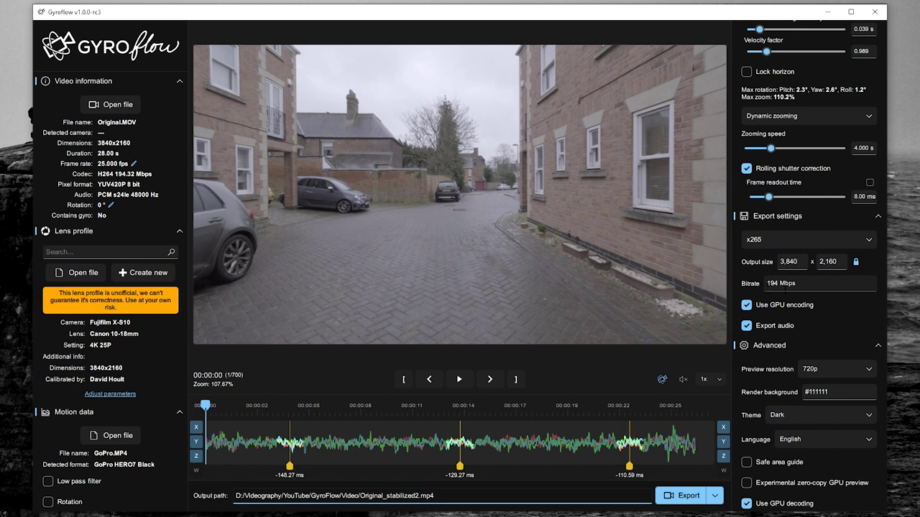
click(682, 496)
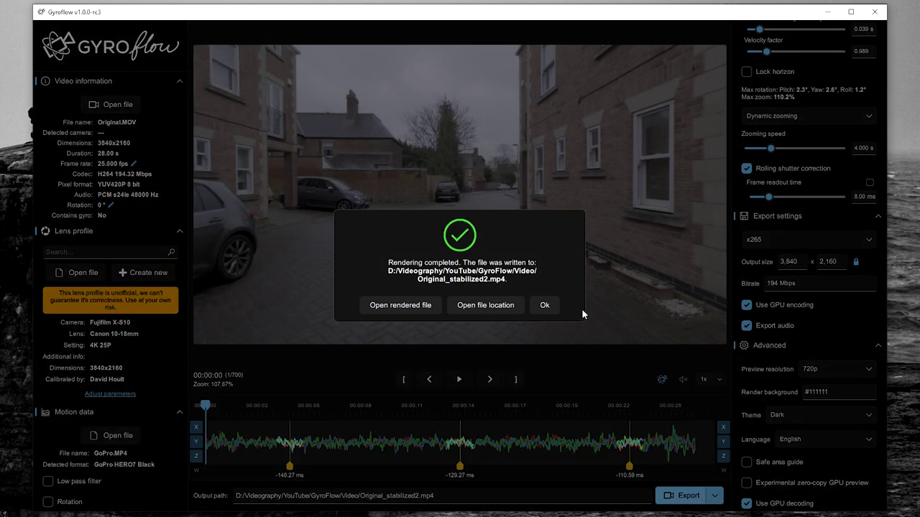
click(545, 305)
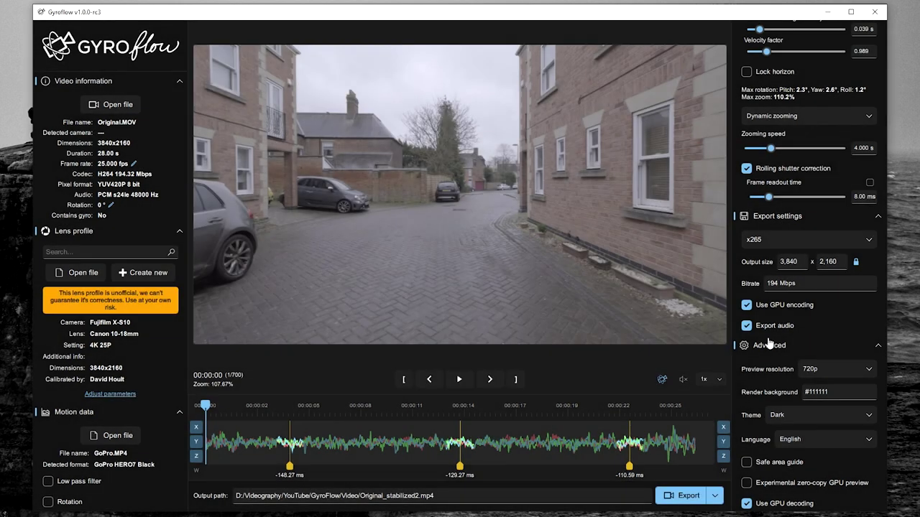
Step: Examine the advanced settings and the motion data's IMU orientation and integration method options, leaving them as they are
scroll(159, 366, down, 1)
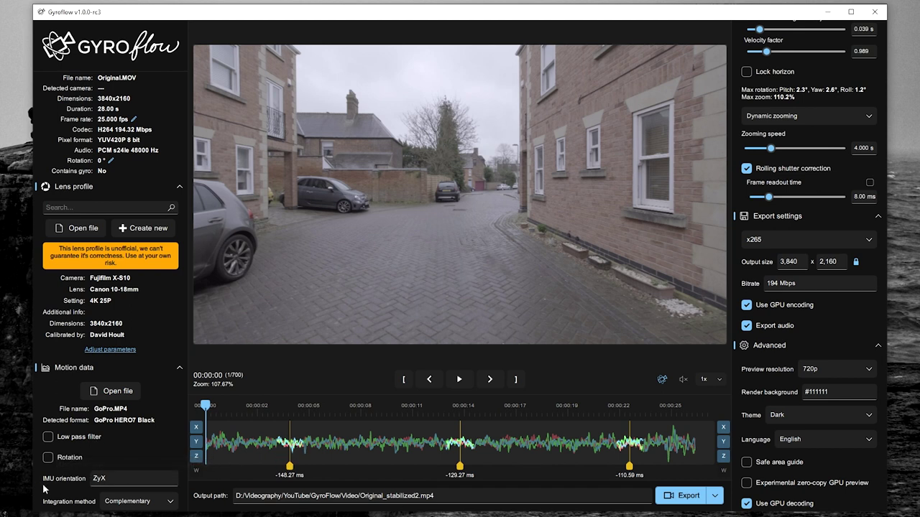
mouse_move(110, 478)
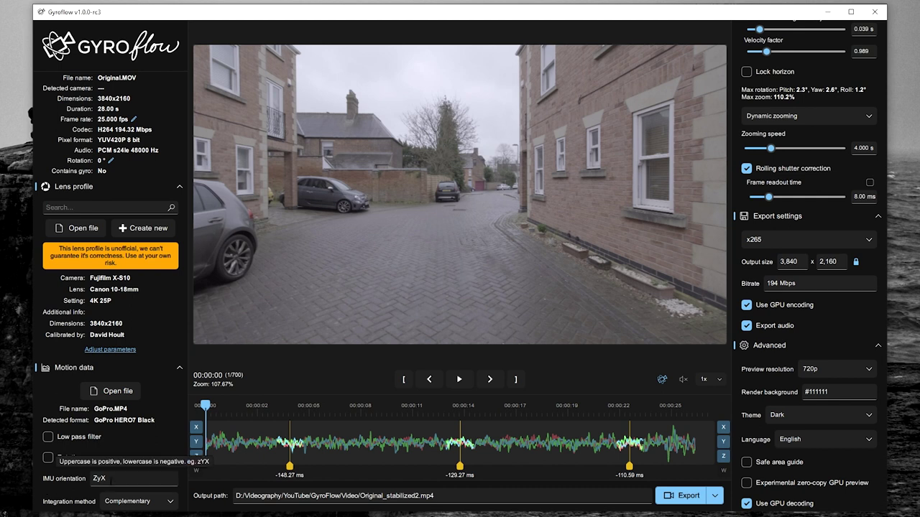
click(160, 505)
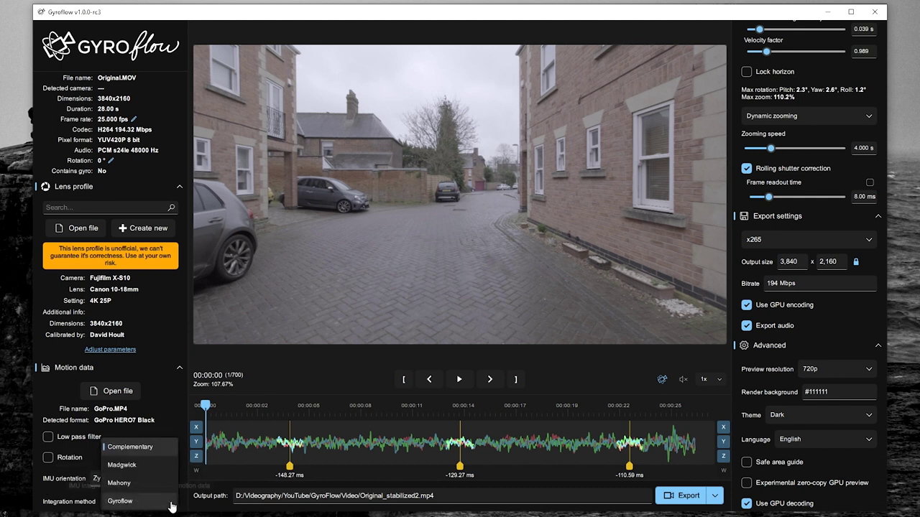
click(73, 499)
scroll(798, 446, up, 5)
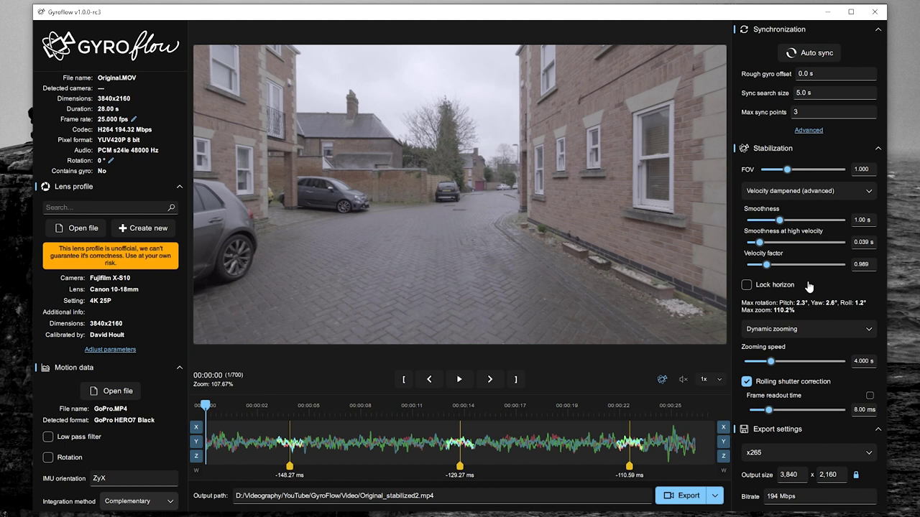
Step: Exit Gyroflow, switch to the Video folder in File Explorer, and select the rendered Original_stabilized.mov
click(874, 12)
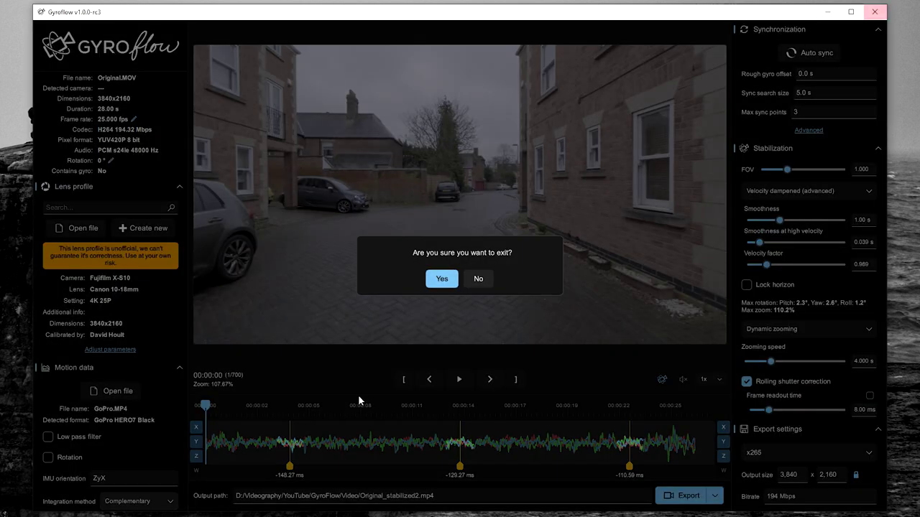
key(Return)
click(98, 511)
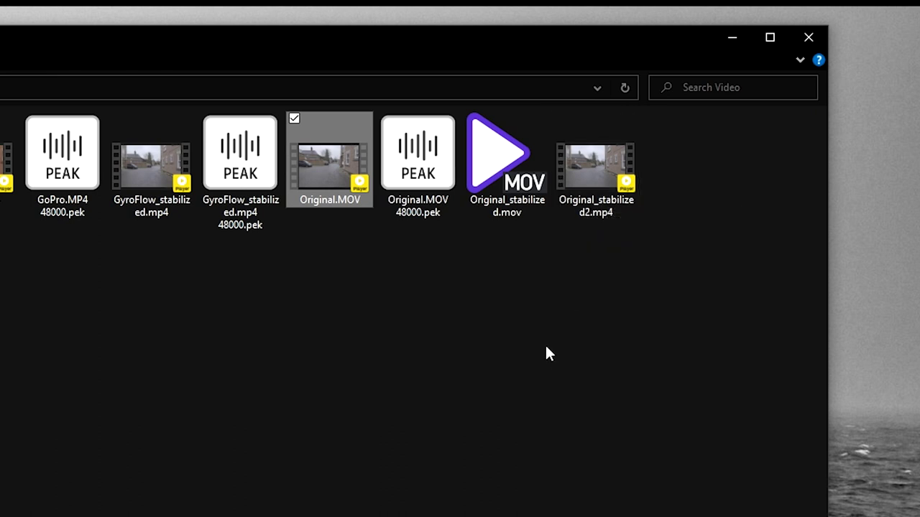
click(496, 161)
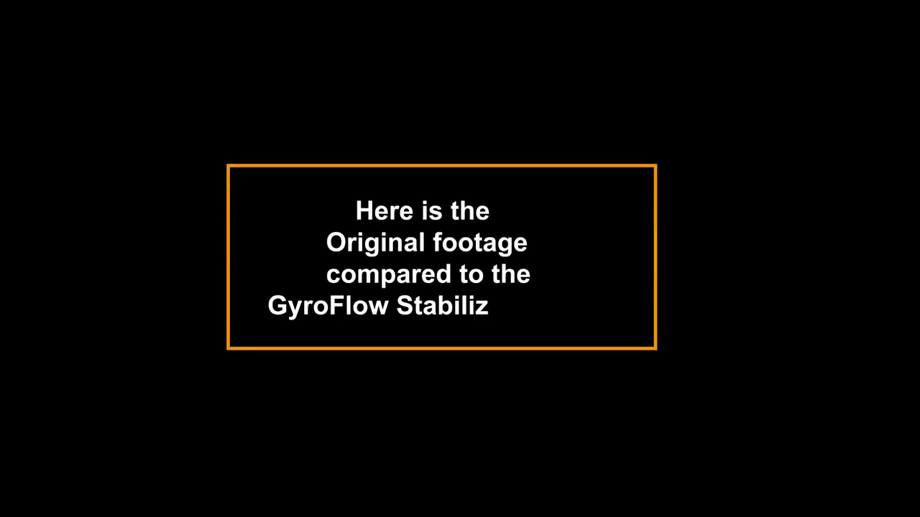